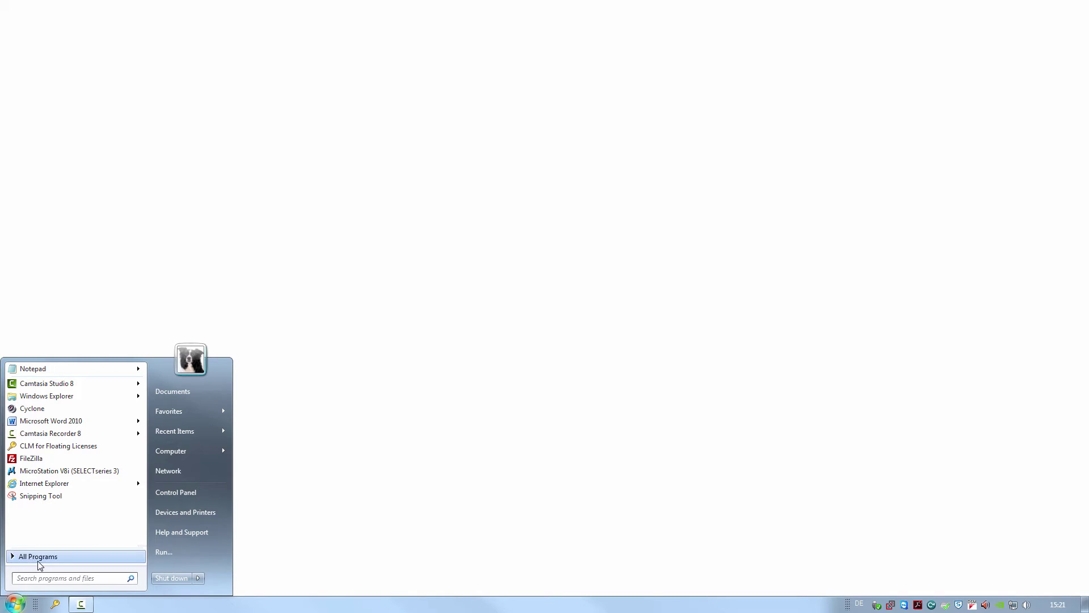
Step: Launch CLM for Nodelocked Licenses from the Start menu's Leica Geosystems > Client License Manager folder
{"action": "left_click", "coordinate": [36, 557]}
{"action": "left_click", "coordinate": [48, 446]}
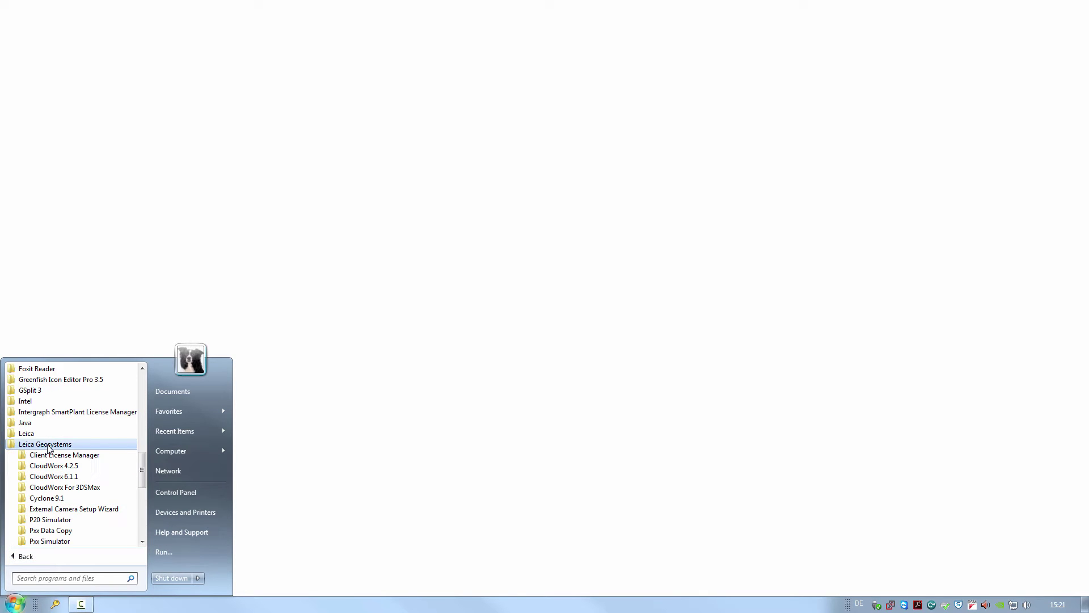
{"action": "left_click", "coordinate": [52, 456]}
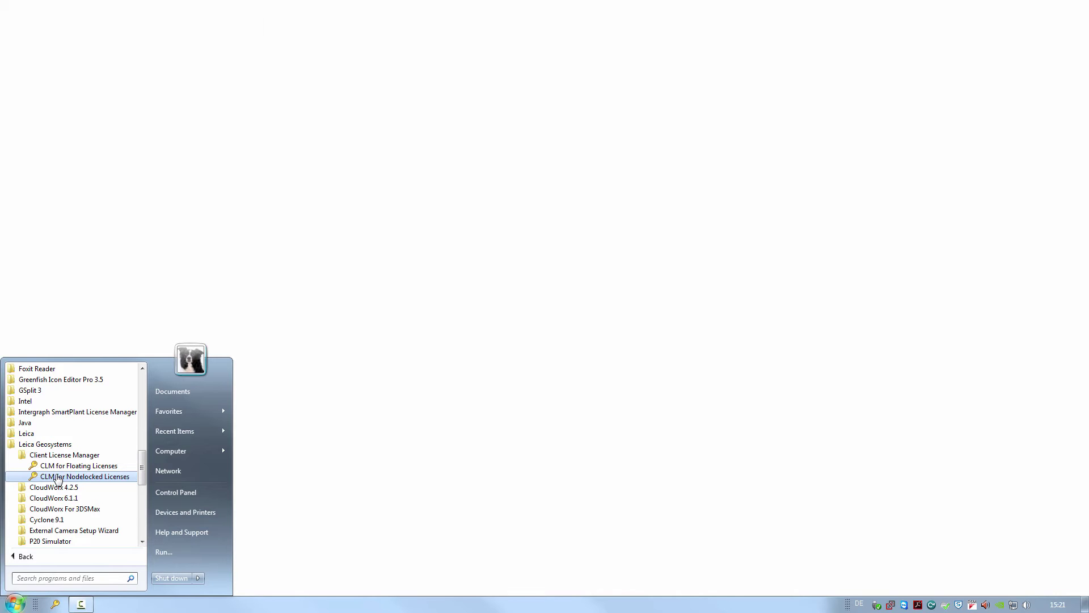
{"action": "left_click", "coordinate": [58, 479]}
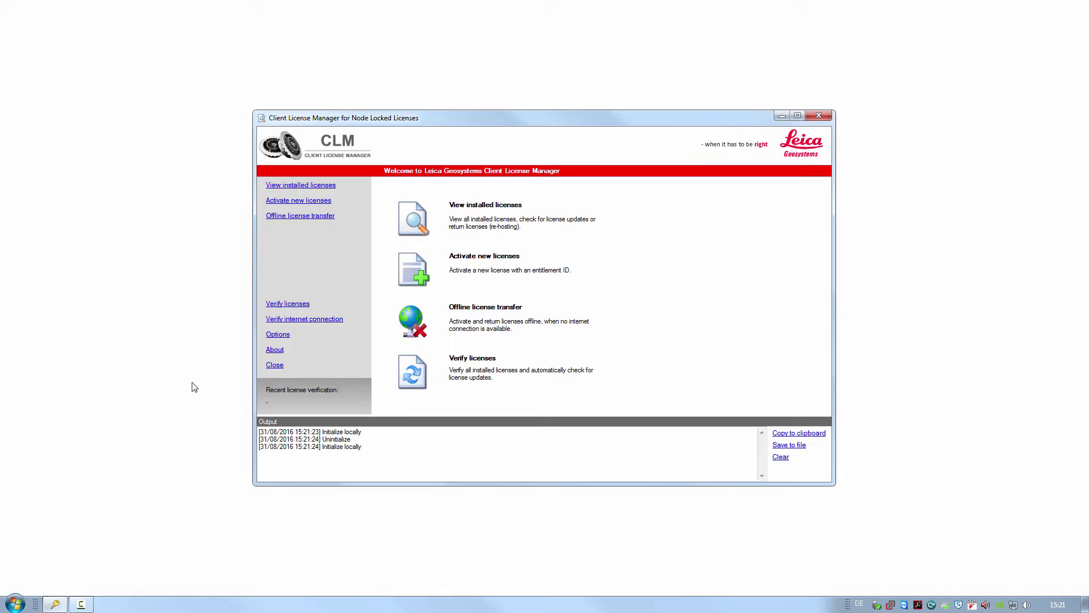
Step: In Options, enable license borrowing from floating server amunnobhds02 with a 10-day default borrowing period
{"action": "left_click", "coordinate": [278, 336]}
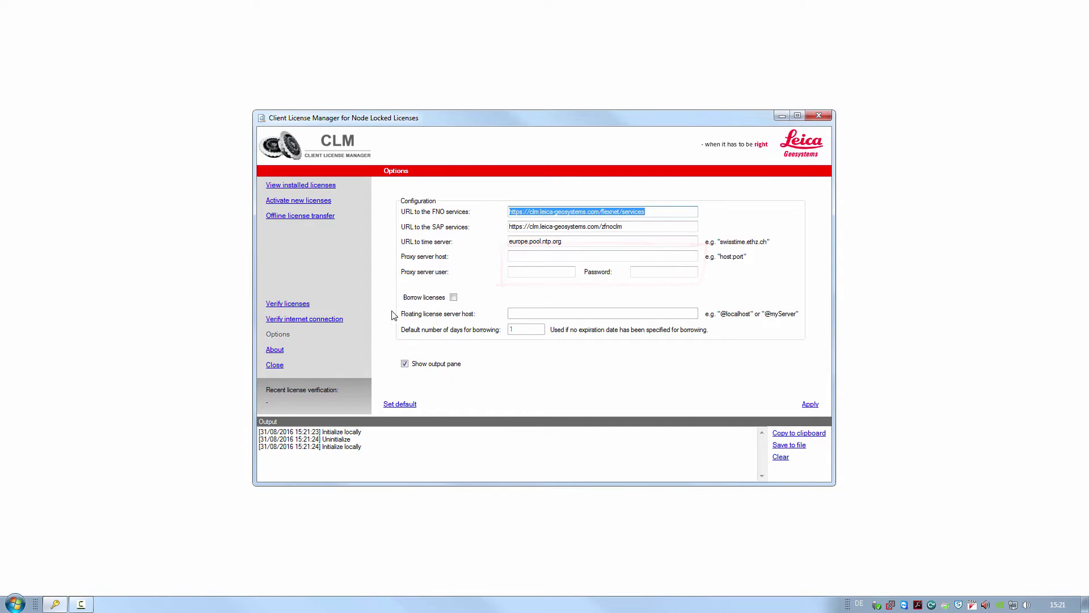
{"action": "left_click", "coordinate": [454, 297]}
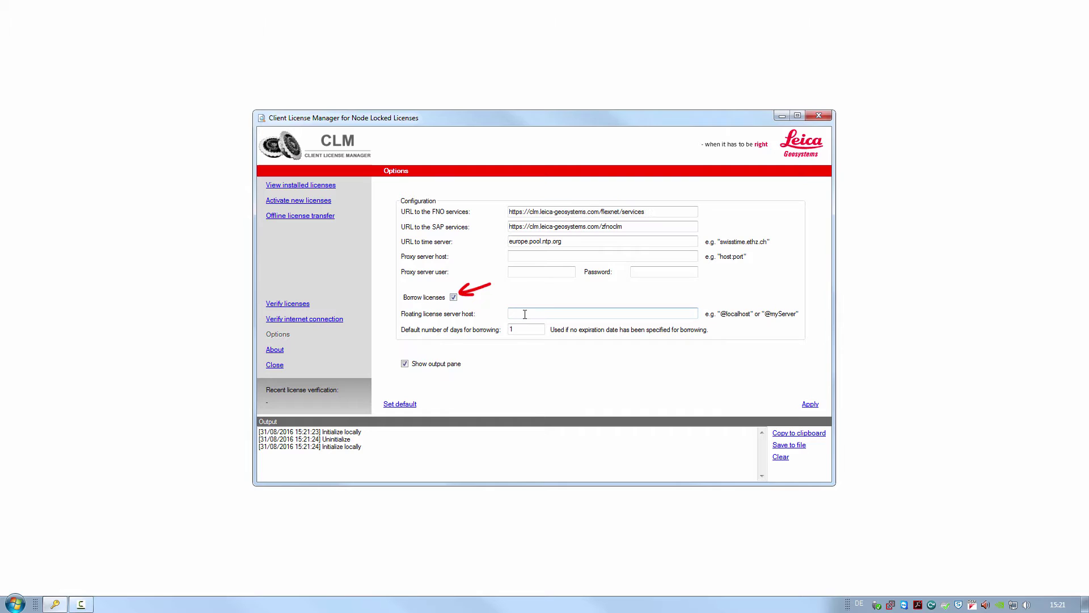
{"action": "type", "text": "amun"}
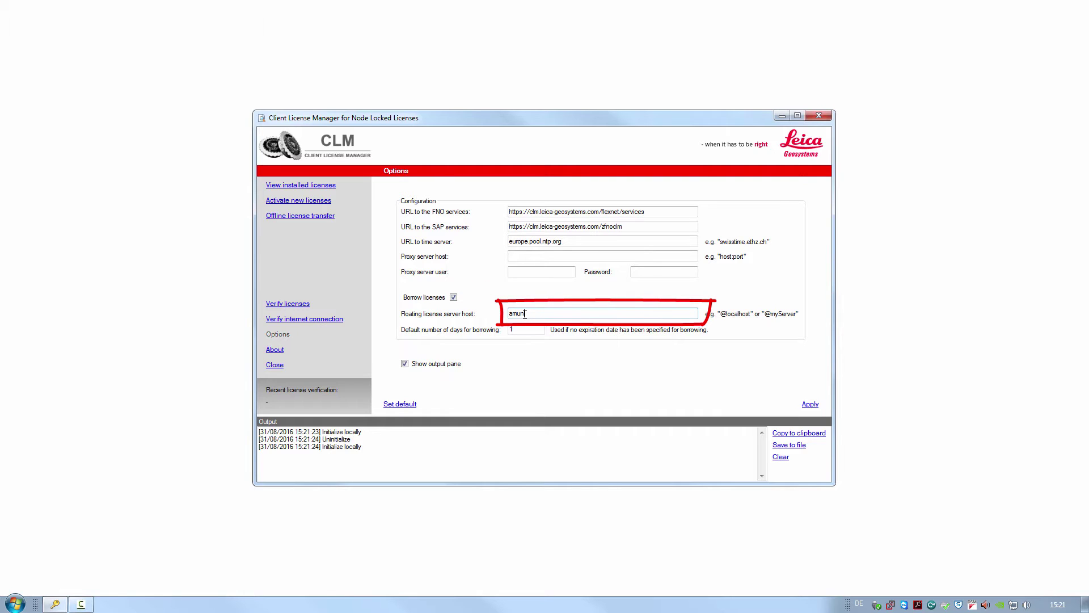
{"action": "type", "text": "obhds02"}
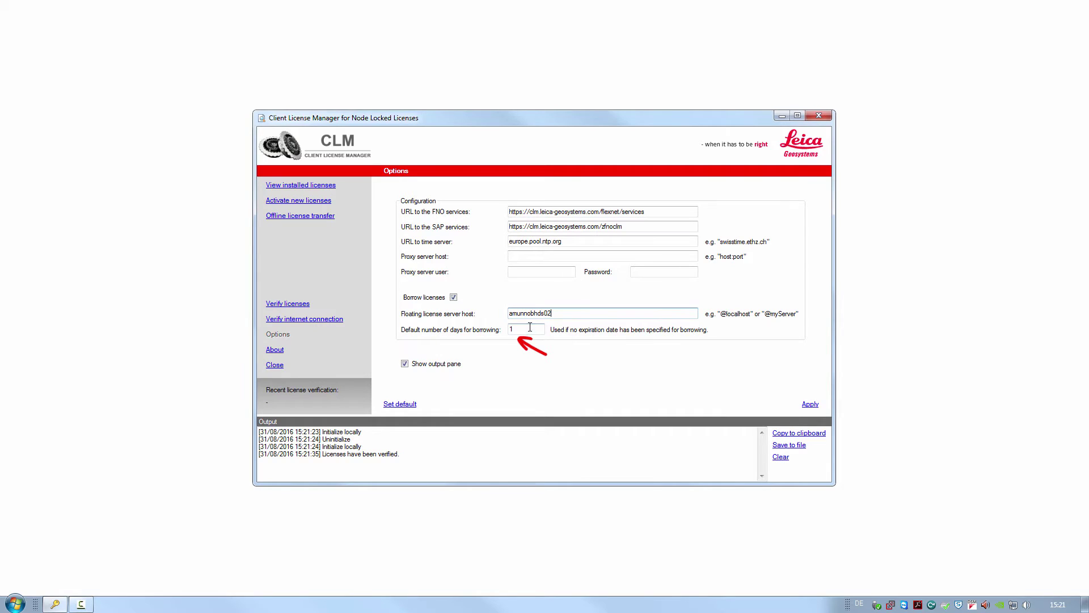
{"action": "left_click", "coordinate": [530, 329]}
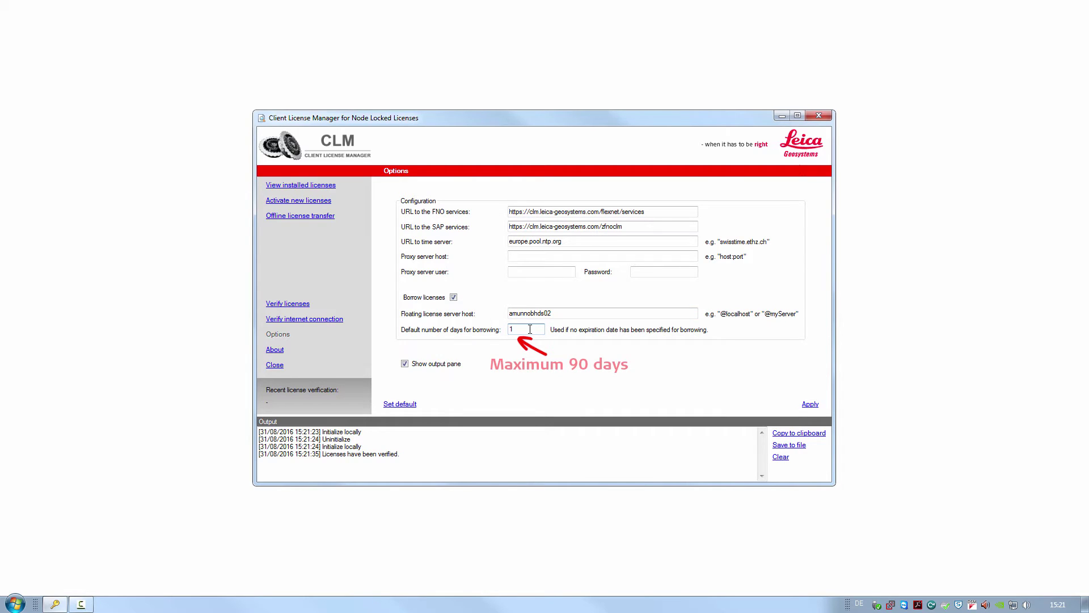
{"action": "type", "text": "10"}
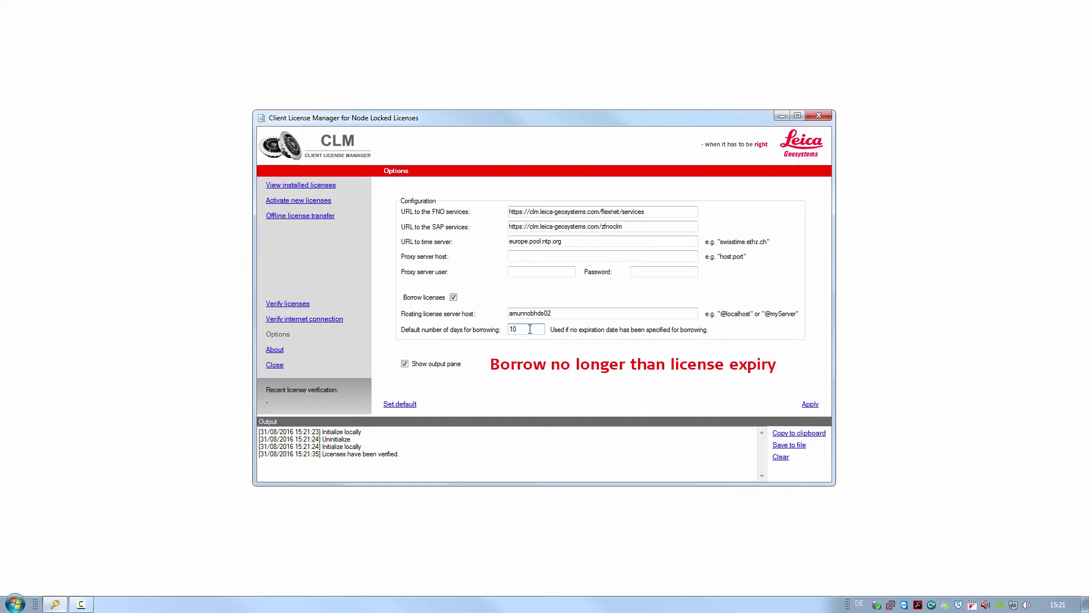
{"action": "left_click", "coordinate": [530, 329]}
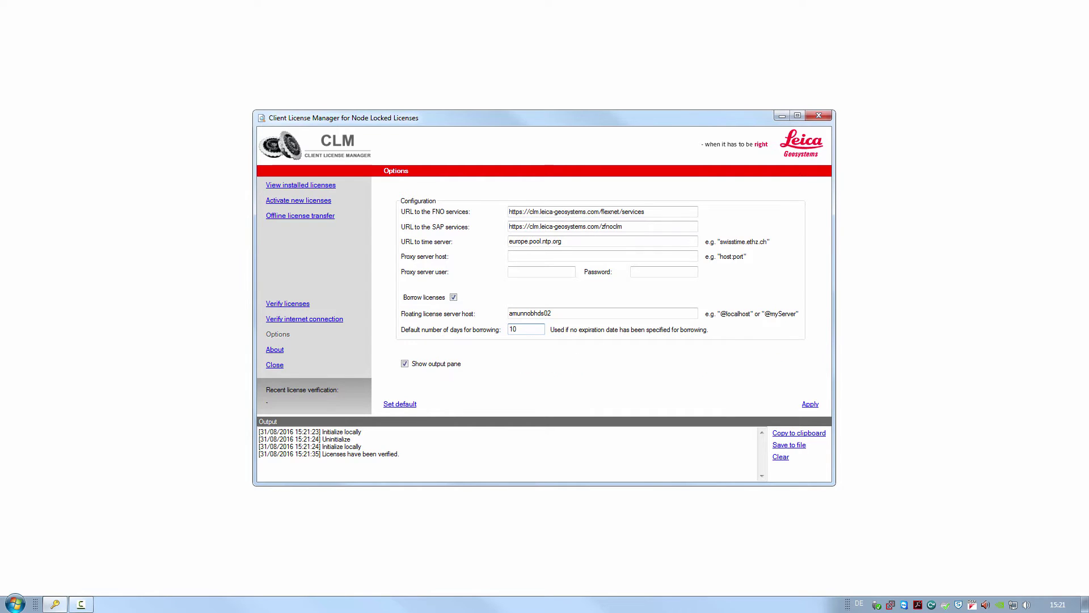
{"action": "left_click", "coordinate": [810, 404]}
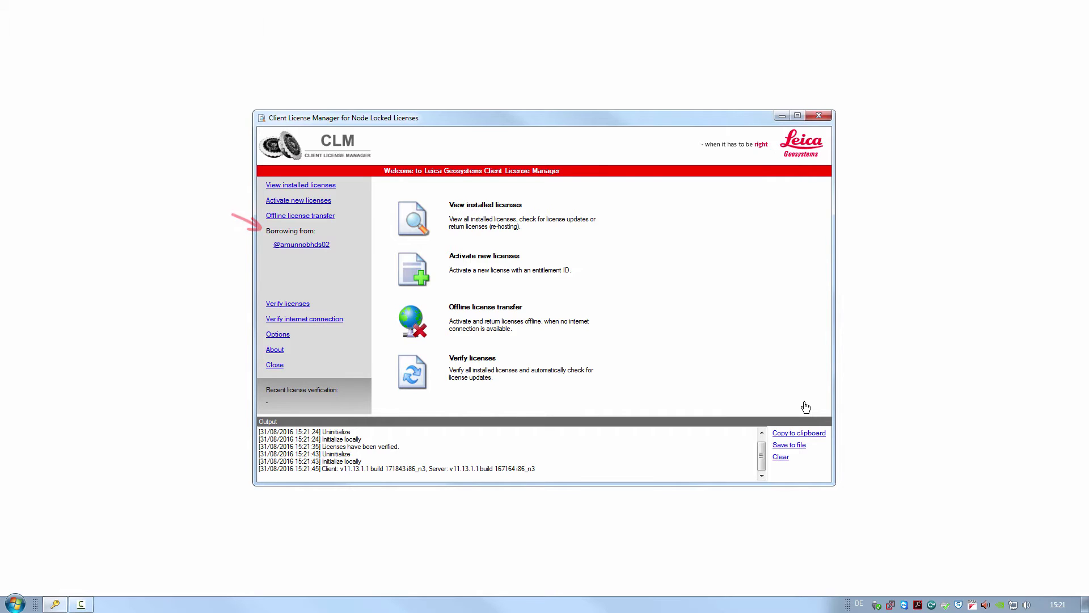
{"action": "left_click", "coordinate": [302, 245]}
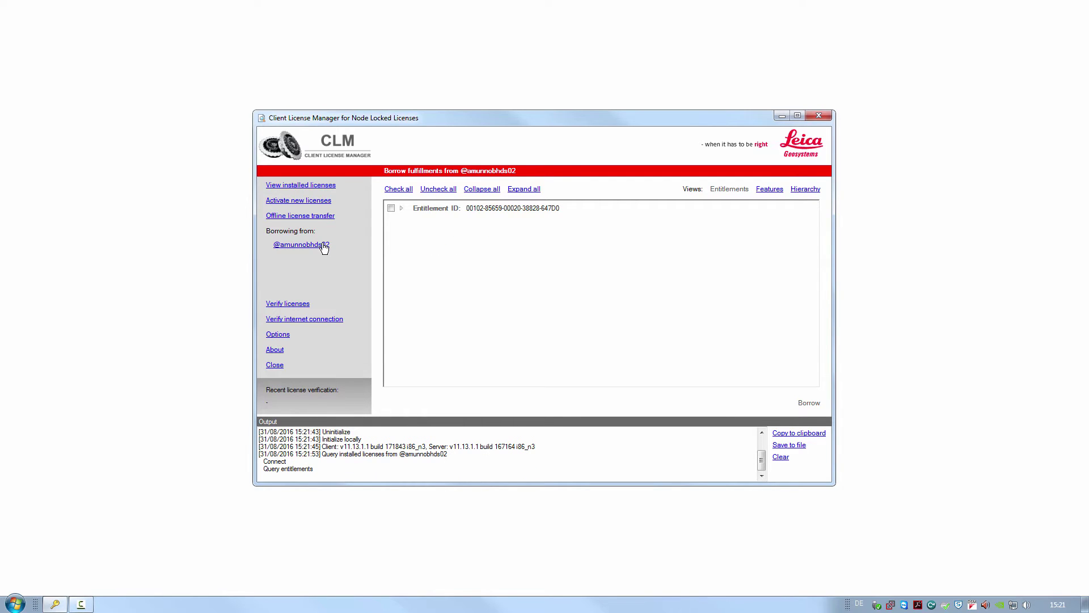
{"action": "left_click", "coordinate": [401, 209]}
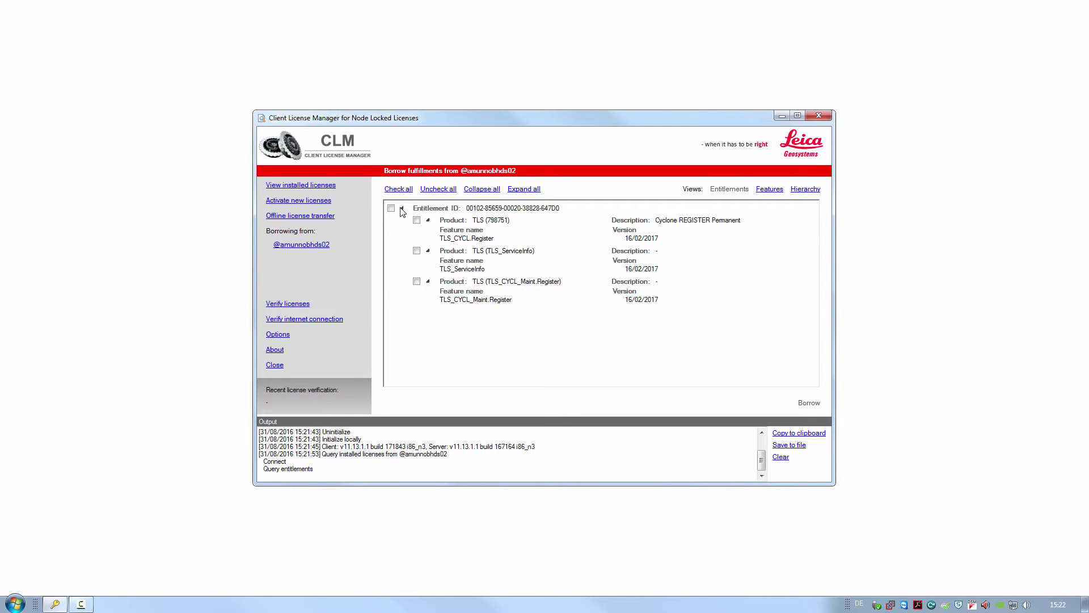
{"action": "left_click", "coordinate": [392, 208]}
{"action": "left_click", "coordinate": [810, 403]}
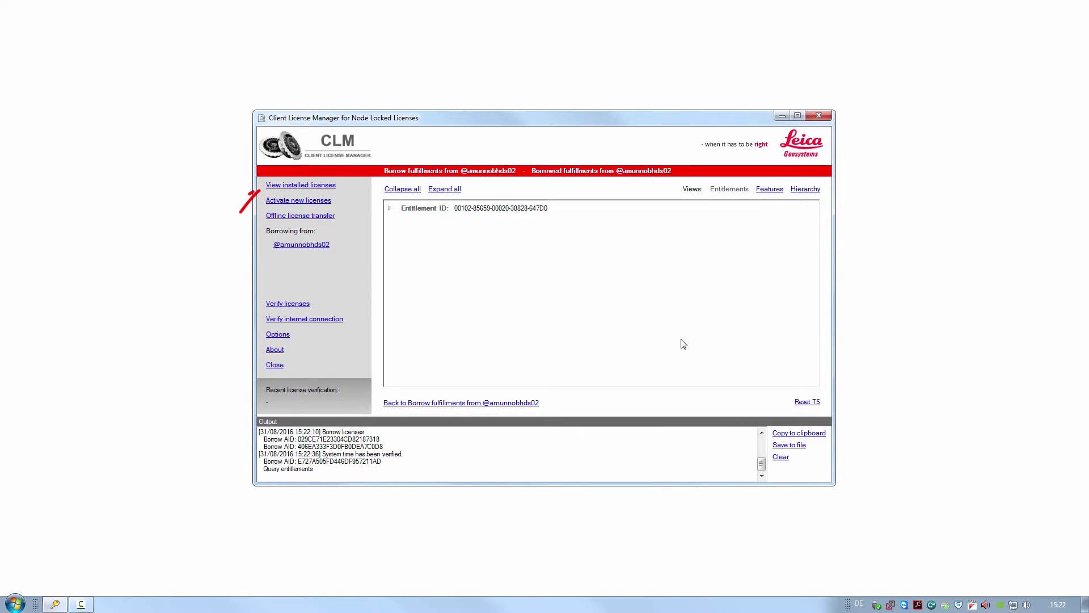
Step: Verify the borrowed entitlement is installed on the client and refresh the server's licences-in-use list
{"action": "left_click", "coordinate": [321, 189]}
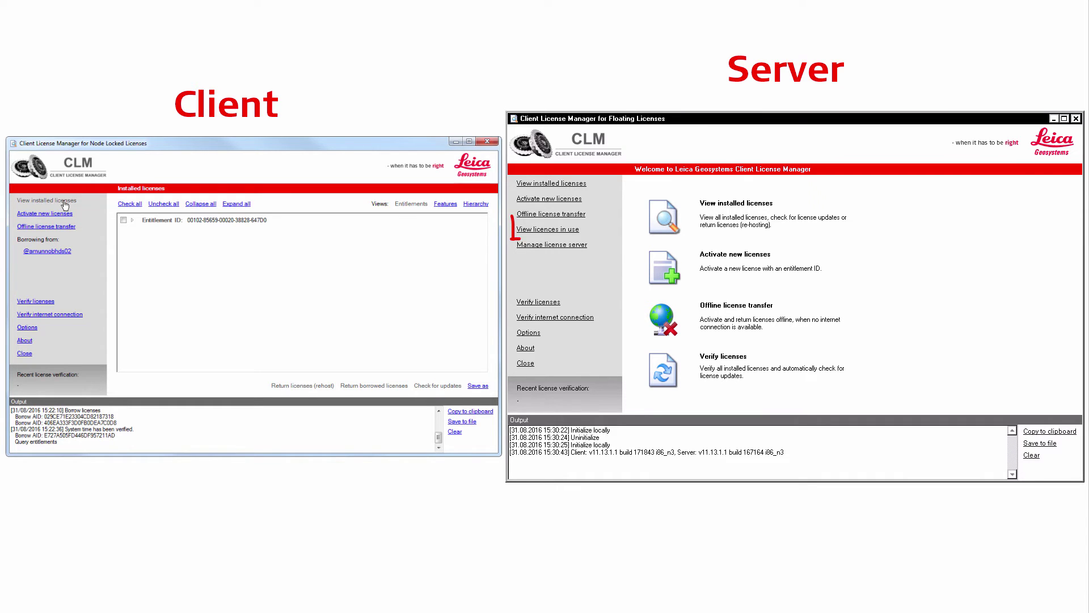
{"action": "left_click", "coordinate": [547, 230]}
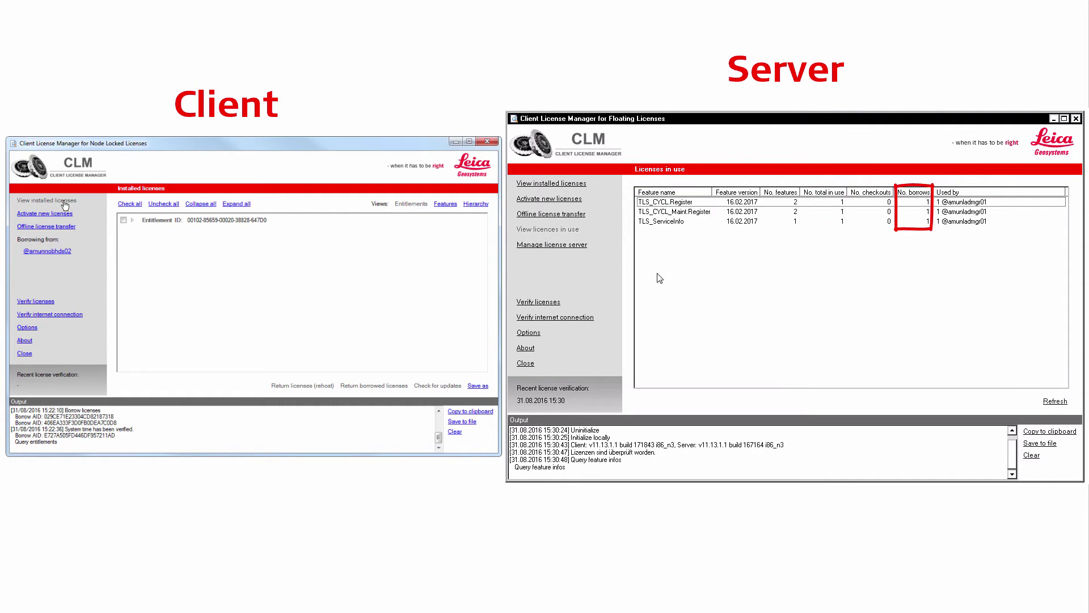
{"action": "left_click", "coordinate": [1051, 404]}
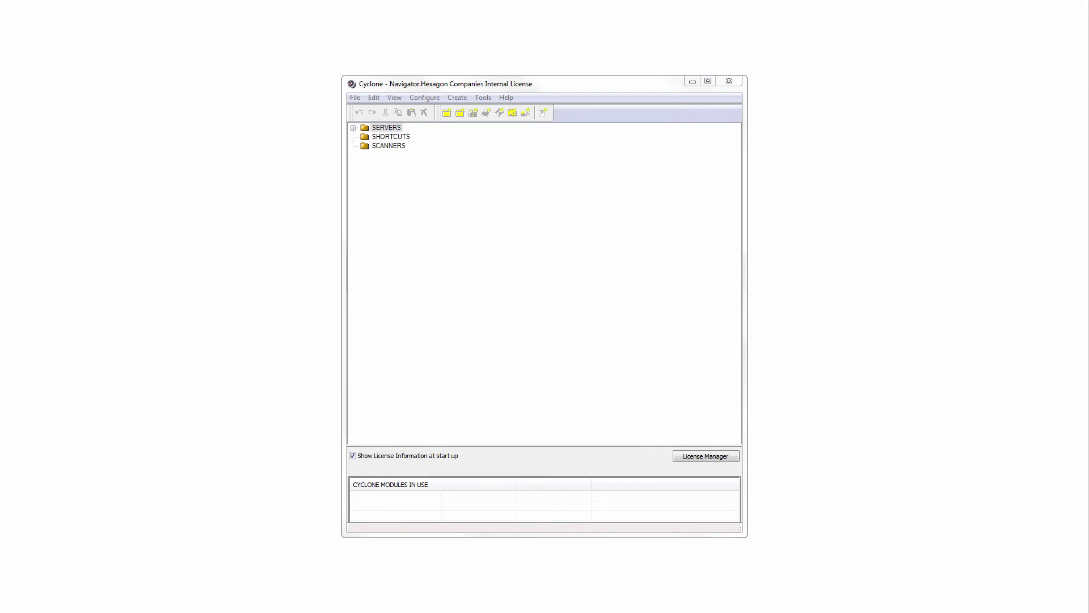
Step: In Cyclone's Help > License Manager, get the borrowed Cyclone-REGISTER license and confirm
{"action": "left_click", "coordinate": [506, 99]}
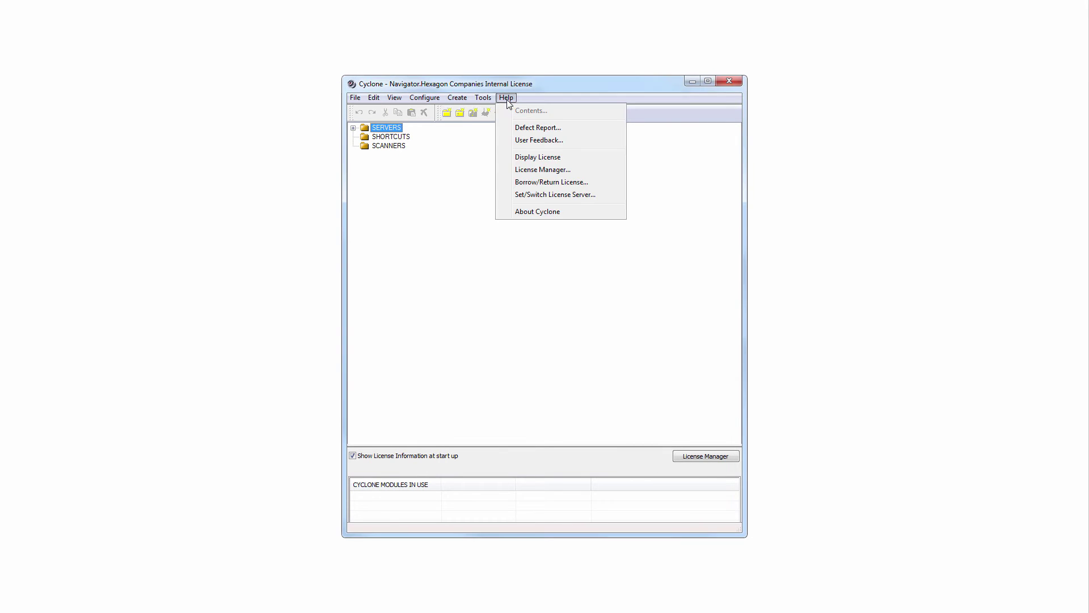
{"action": "left_click", "coordinate": [532, 170]}
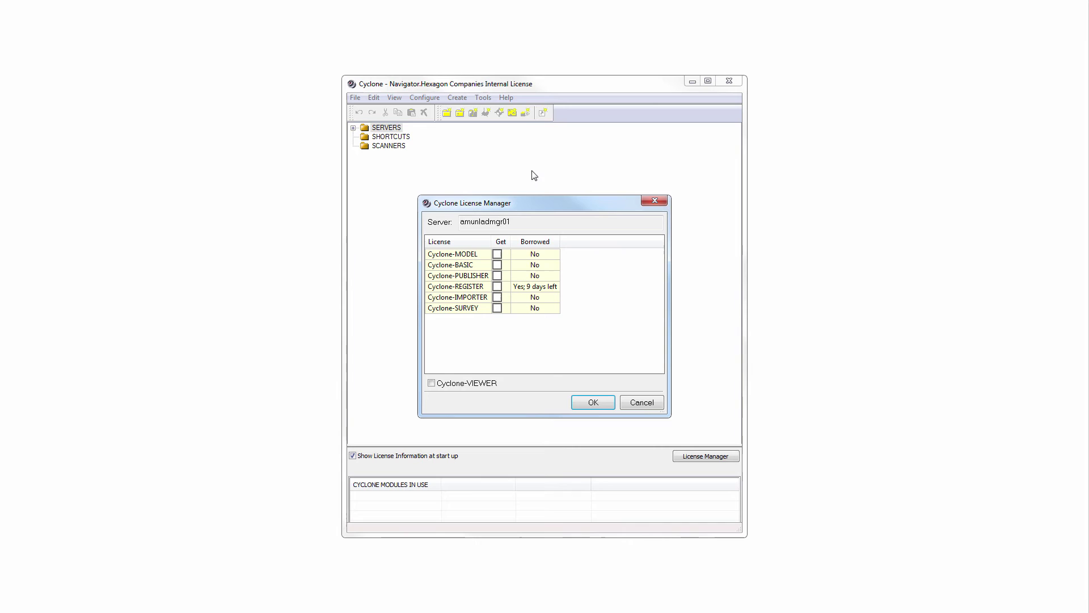
{"action": "left_click", "coordinate": [498, 287]}
{"action": "left_click", "coordinate": [497, 287]}
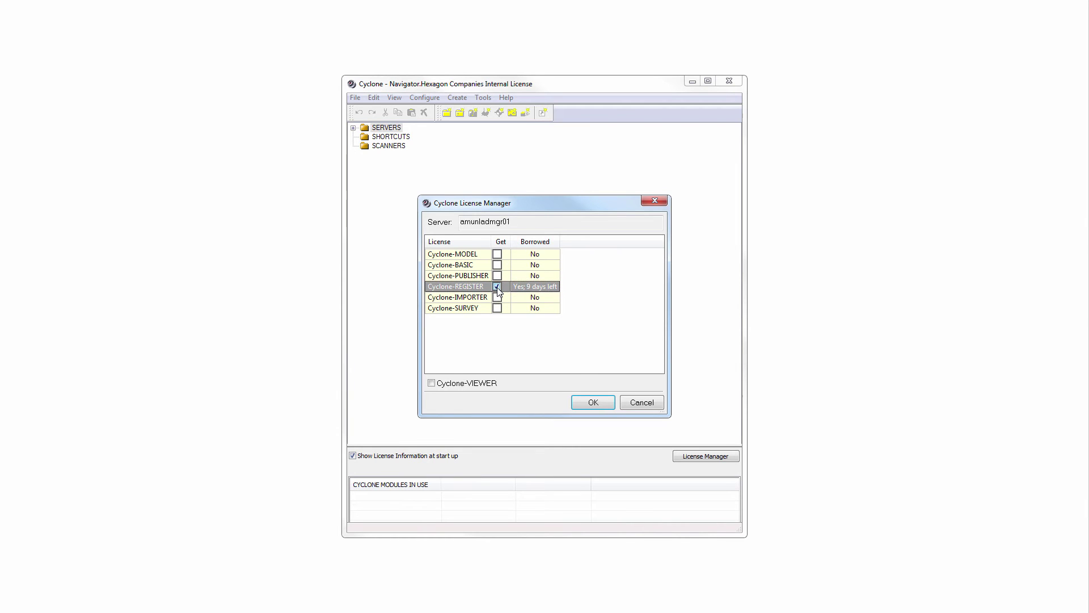
{"action": "left_click", "coordinate": [588, 402]}
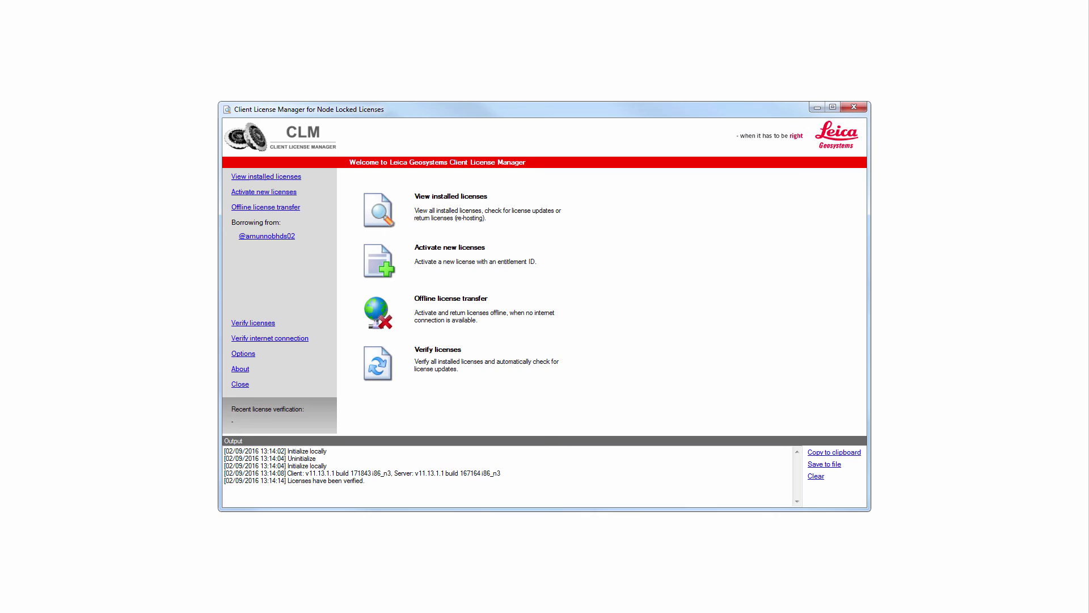
Step: Check the floating server settings, then mark the borrowed entitlement in Installed licenses for return
{"action": "left_click", "coordinate": [242, 354]}
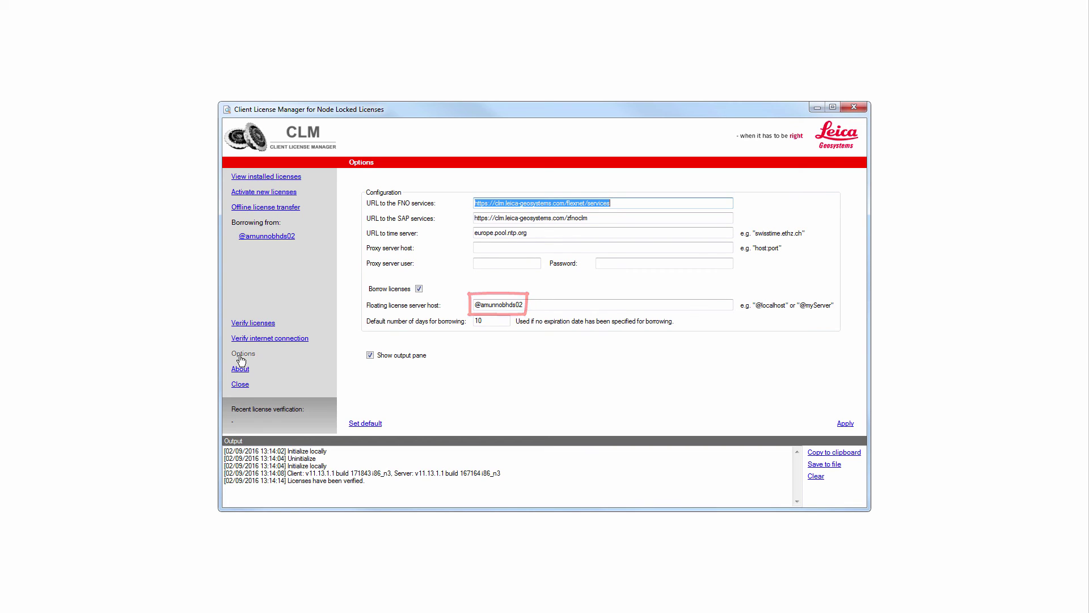
{"action": "left_click", "coordinate": [250, 177]}
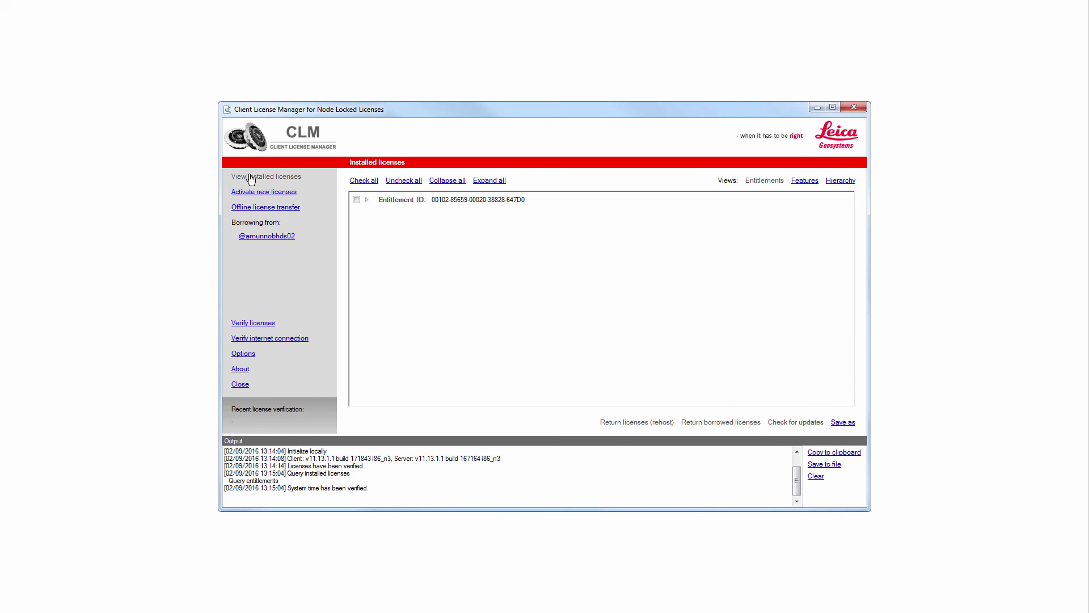
{"action": "left_click", "coordinate": [356, 199]}
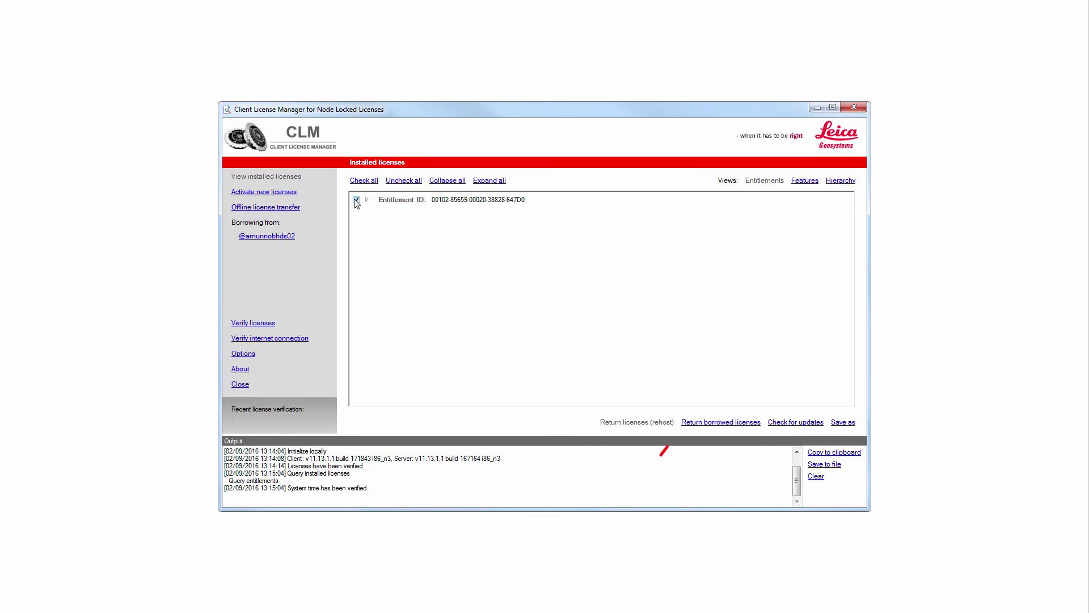
Step: Return all borrowed licenses to the server and confirm no installed licenses remain
{"action": "left_click", "coordinate": [699, 422]}
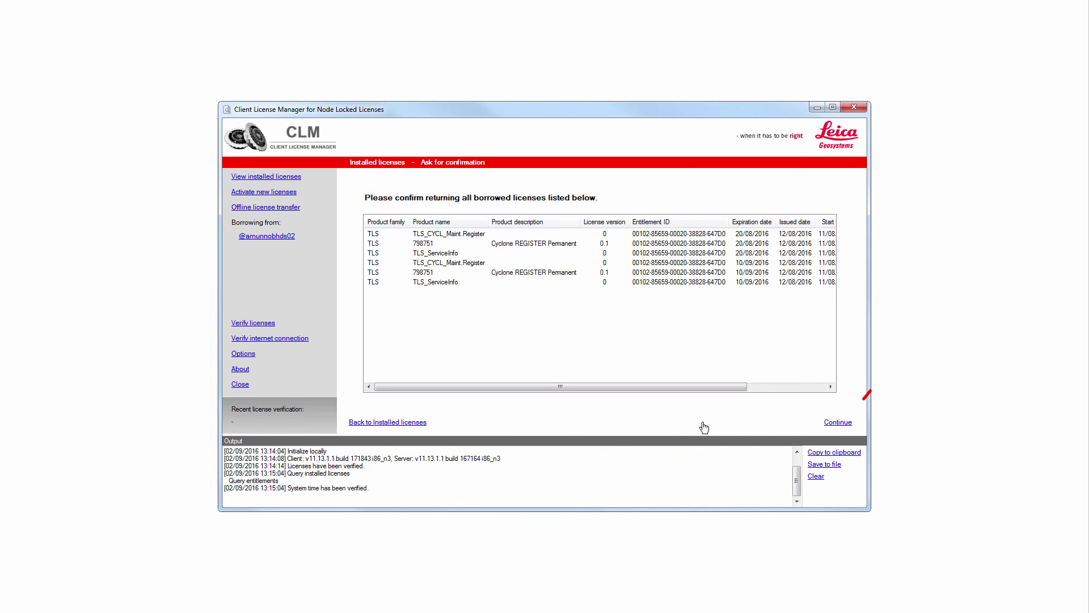
{"action": "left_click", "coordinate": [834, 423]}
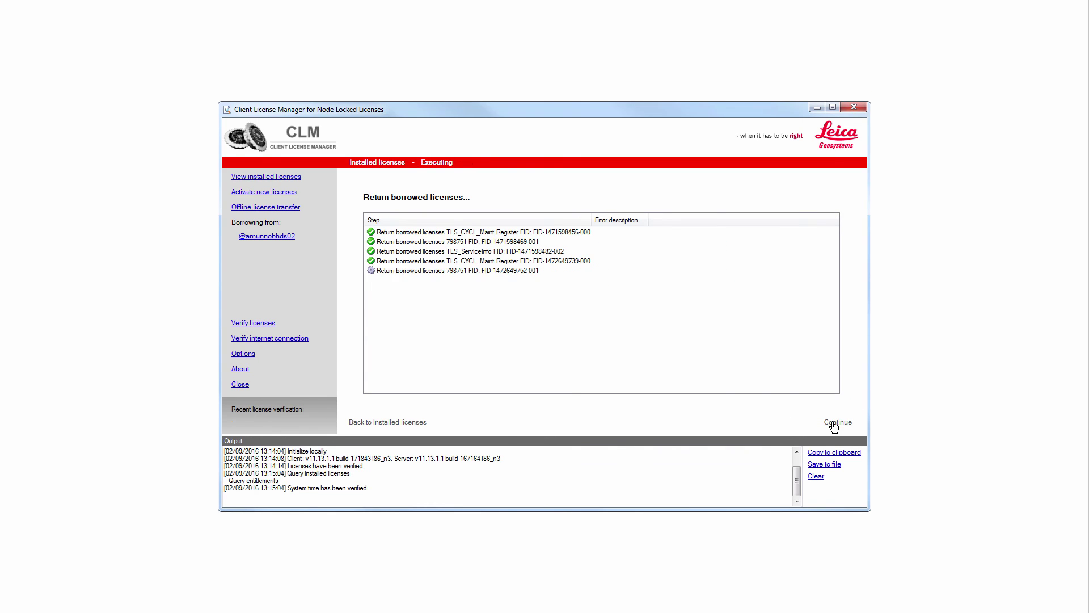
{"action": "left_click", "coordinate": [289, 178]}
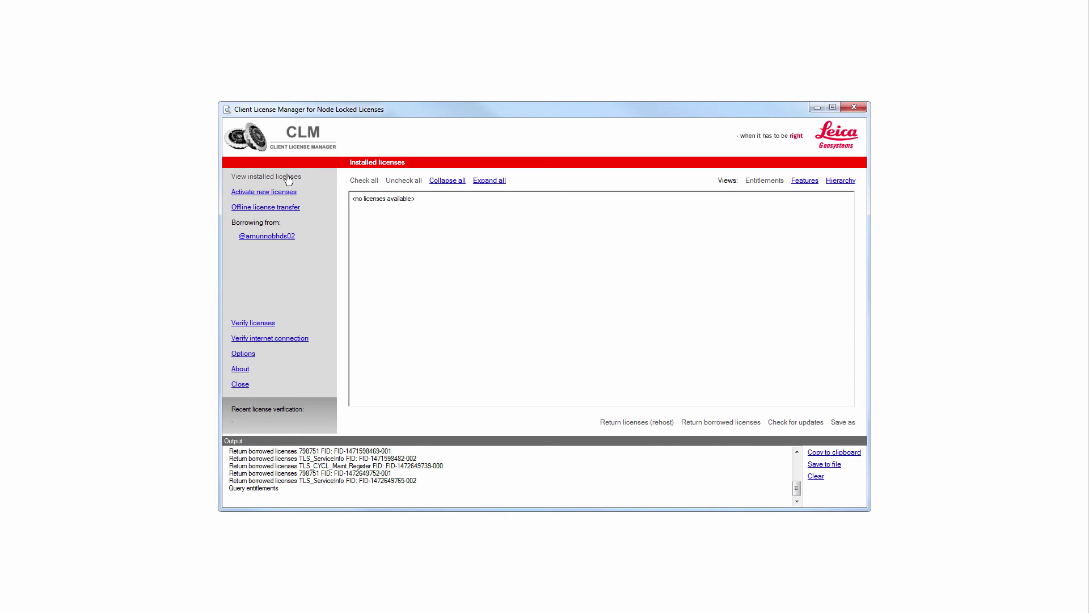